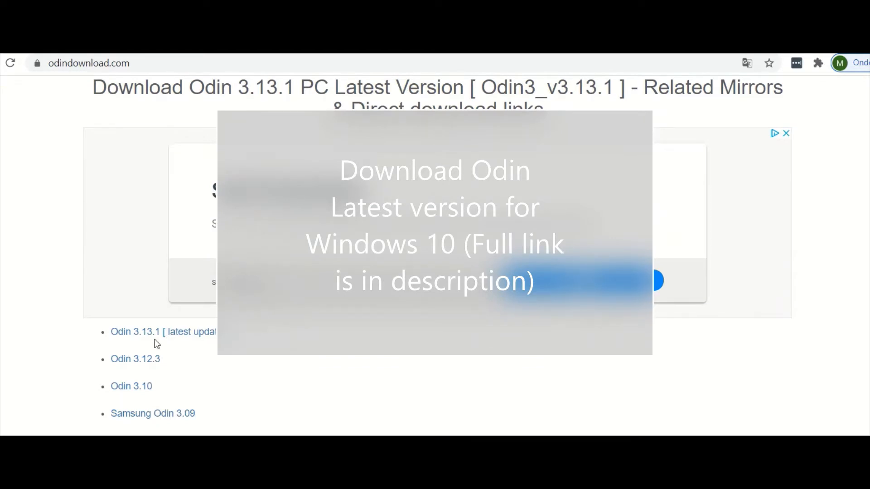
Open the Odin 3.13.1 latest-version link on odindownload.com and download that version.
left_click(142, 334)
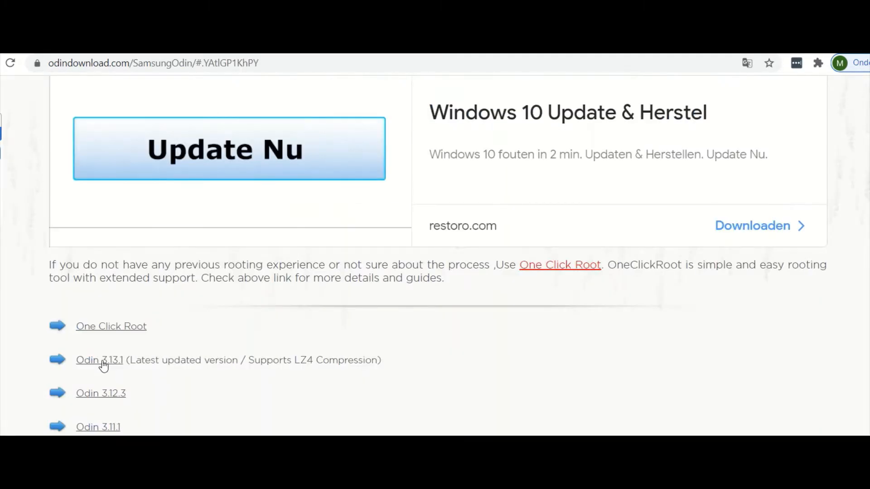
left_click(102, 360)
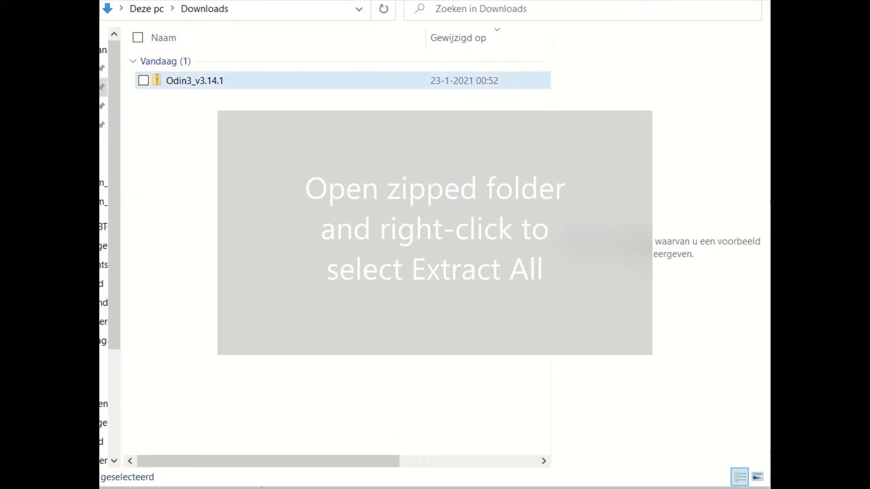
Extract the Odin3_v3.14.1 zip archive in Downloads to the suggested Odin3_v3.14.1 folder.
right_click(319, 79)
left_click(141, 167)
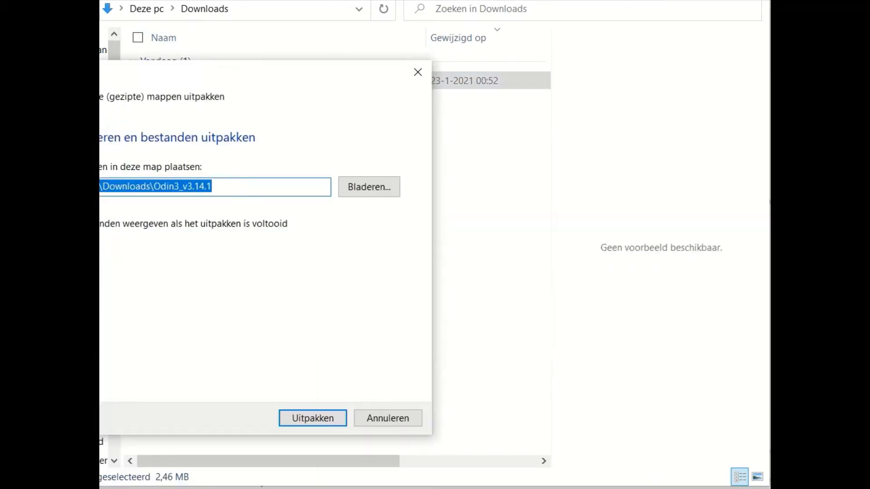
key("Return")
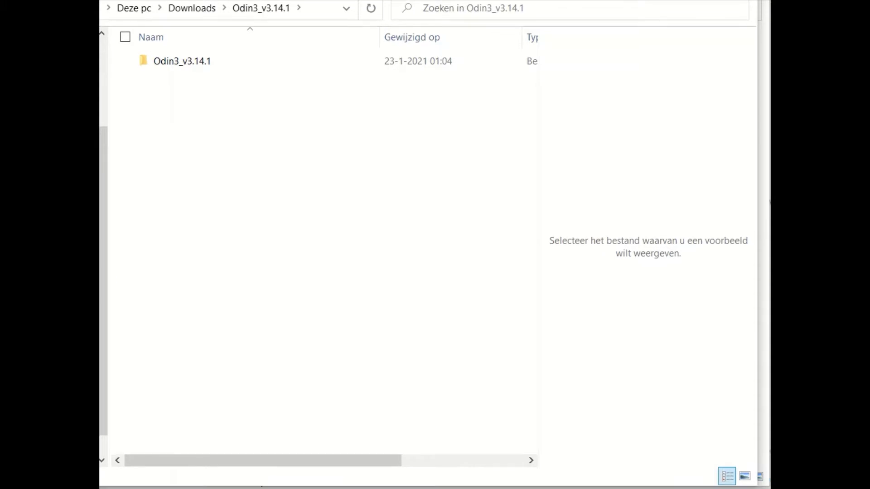
Open the inner Odin3_v3.14.1 folder and launch the Odin3 v3.14.1 application.
left_click(183, 62)
double_click(182, 61)
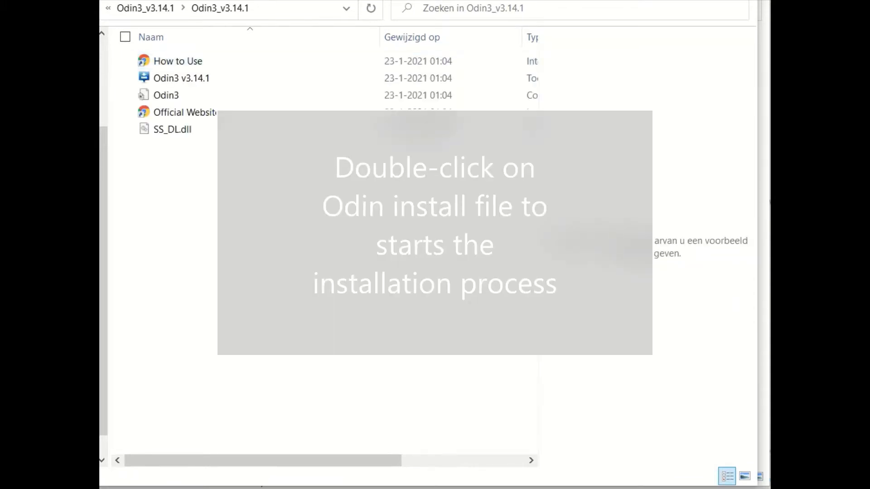
double_click(181, 78)
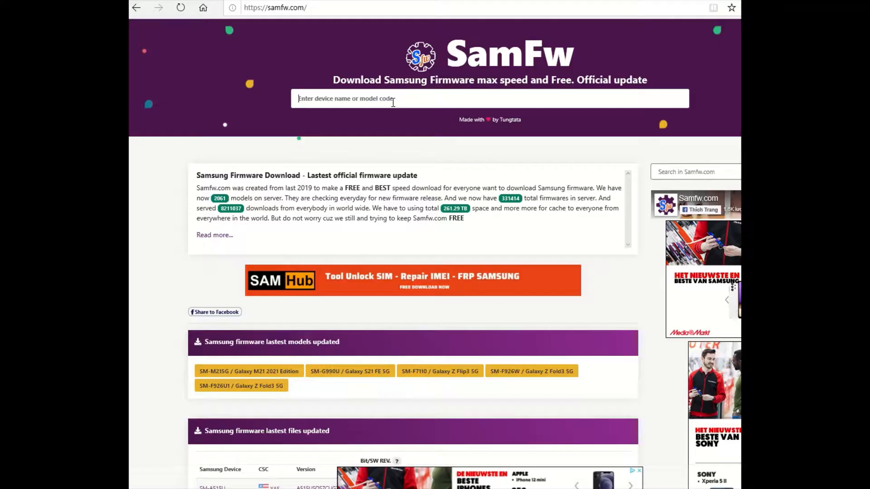
Search samfw.com for sm-a600 and open the firmware page for SM-A600FN / Galaxy A6.
type("sm-a")
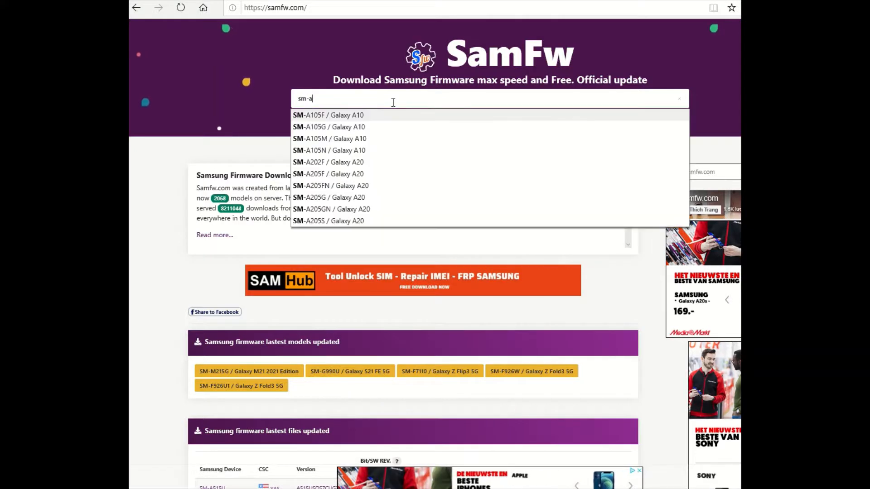
type("600")
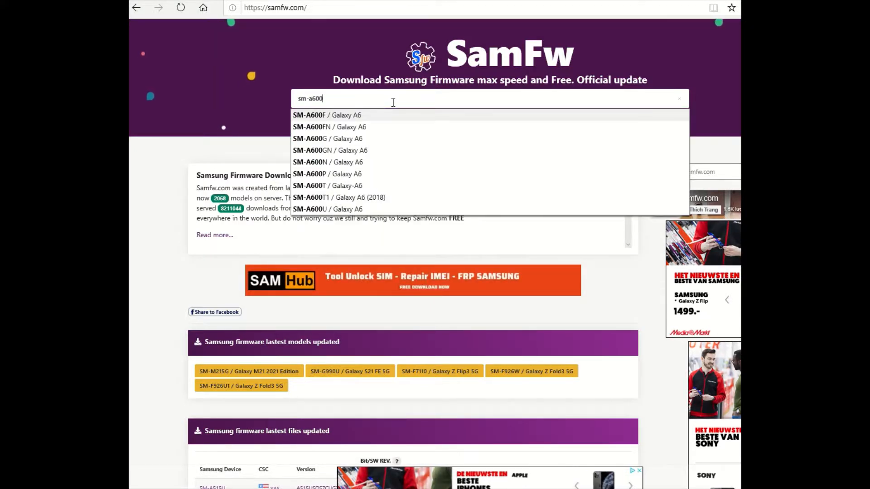
key("Down")
key("Down")
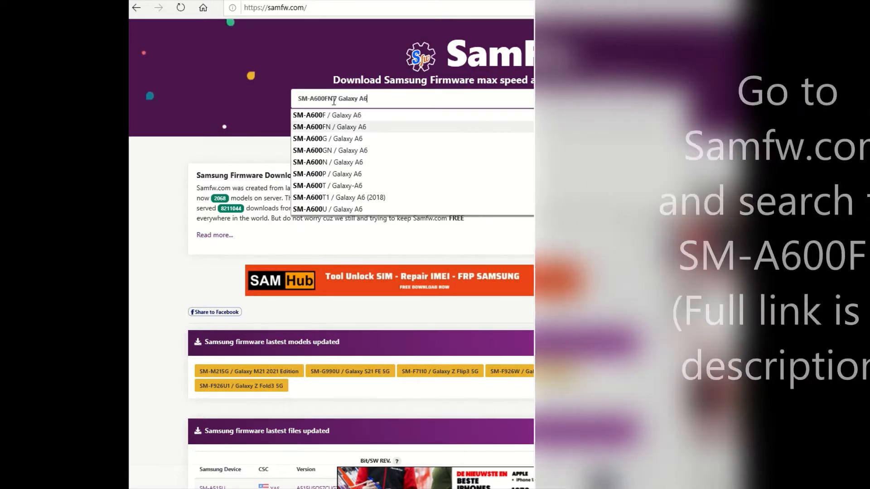
key("Return")
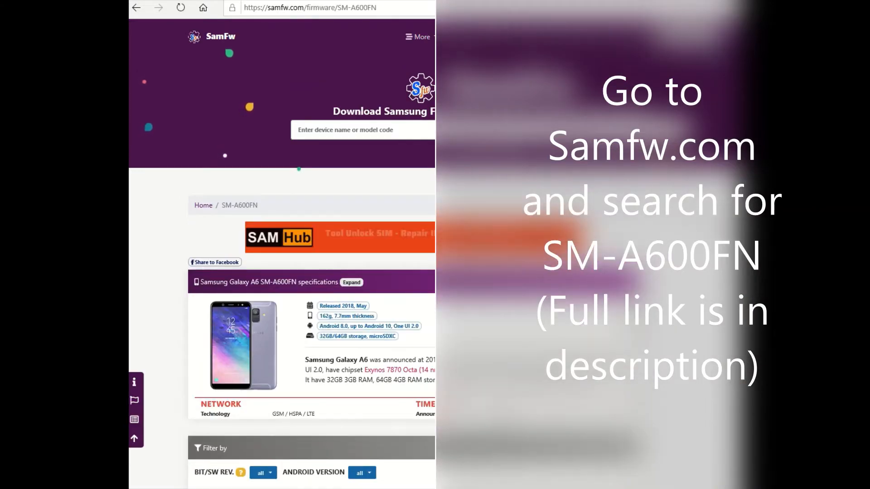
Filter the firmware list to Q(Android 10) and start downloading the German DBT build A600FNXXU8CUC1.
scroll(660, 346, "down", 1)
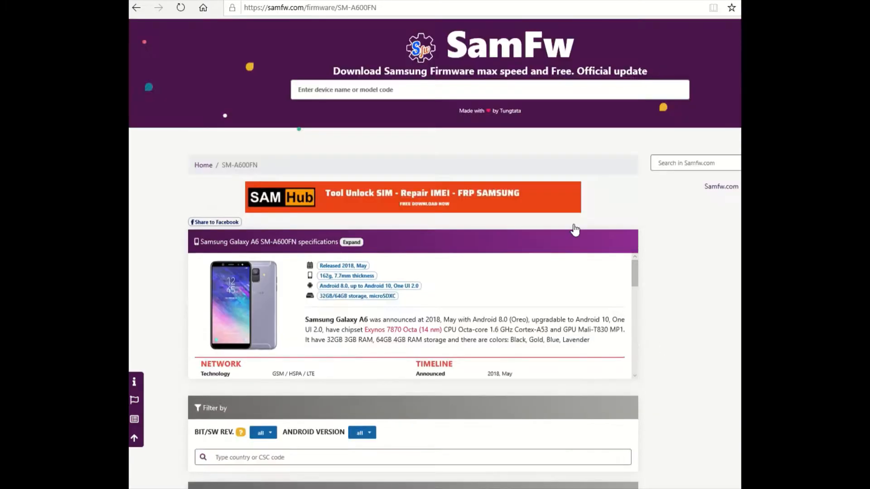
scroll(575, 227, "down", 10)
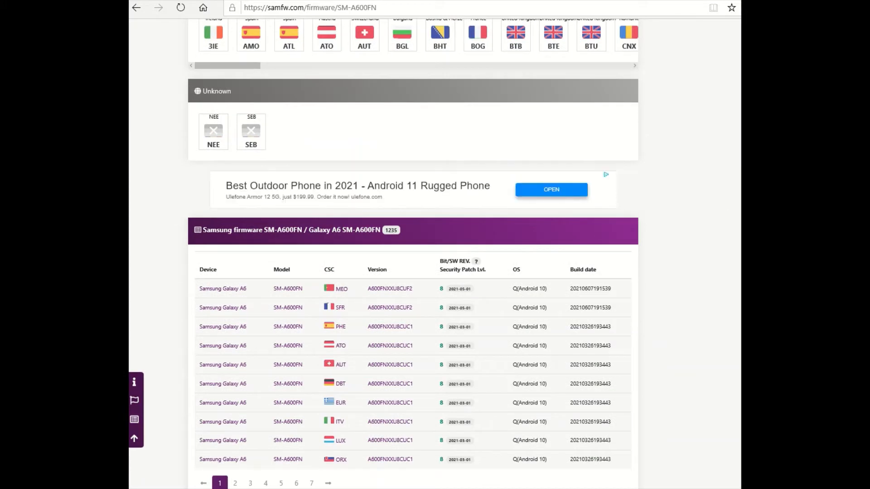
left_click(543, 292)
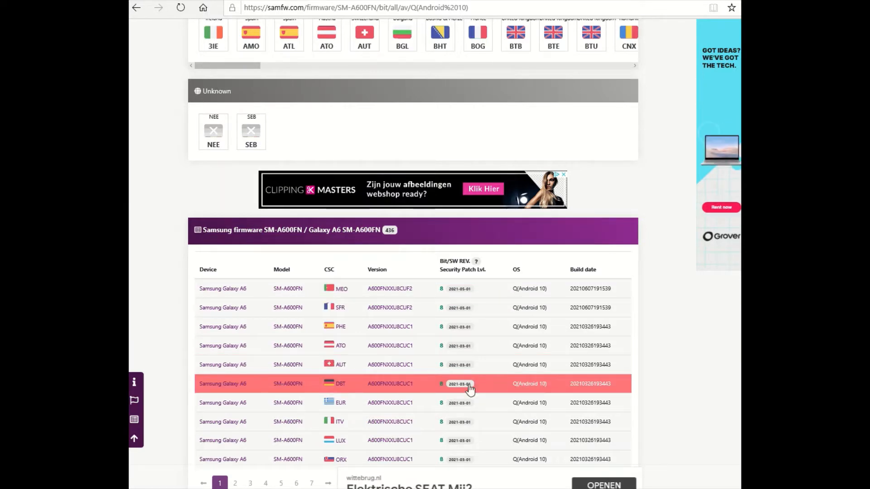
left_click(313, 388)
left_click(435, 269)
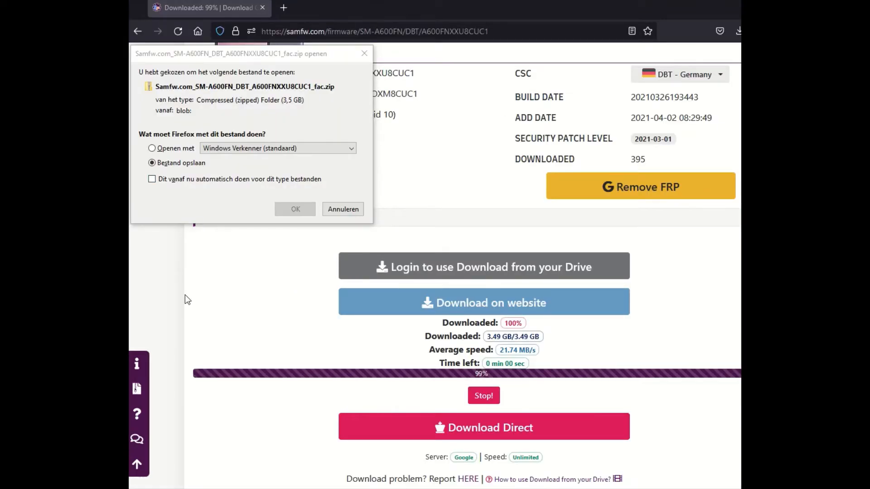
Save the Samfw.com_SM-A600FN_DBT_A600FNXXU8CUC1_fac.zip file and show it in its download folder.
left_click(195, 165)
left_click(295, 210)
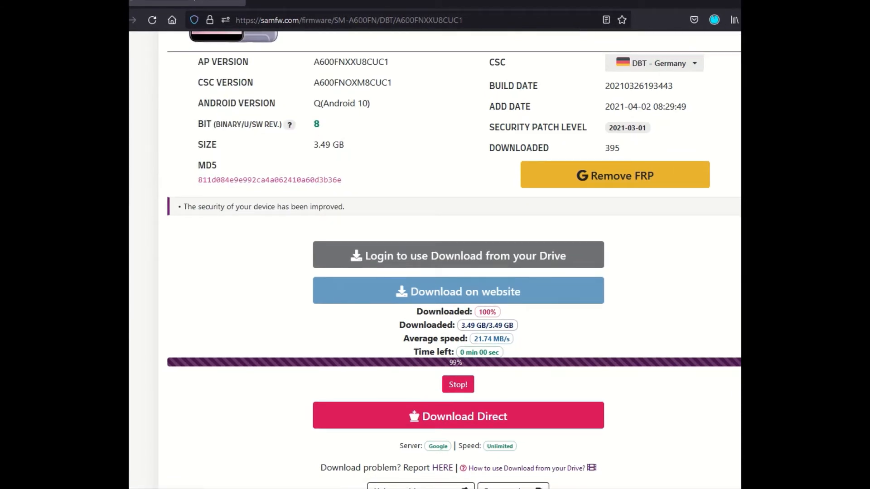
left_click(712, 26)
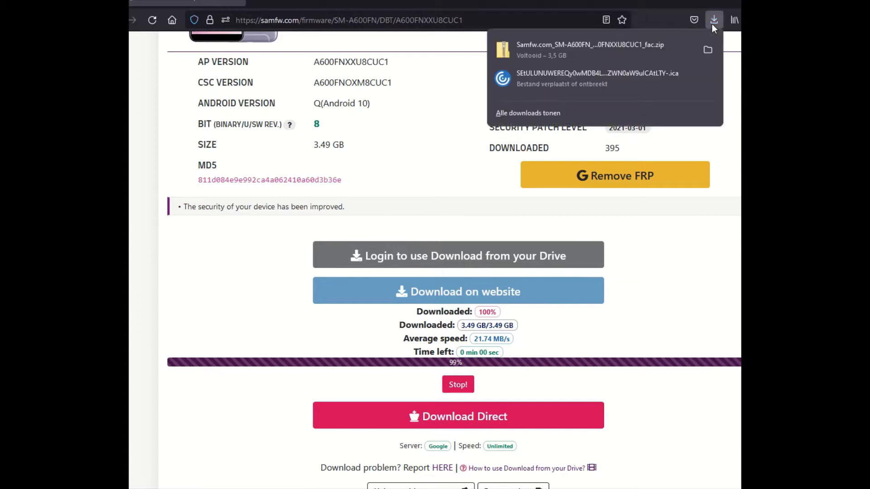
left_click(707, 51)
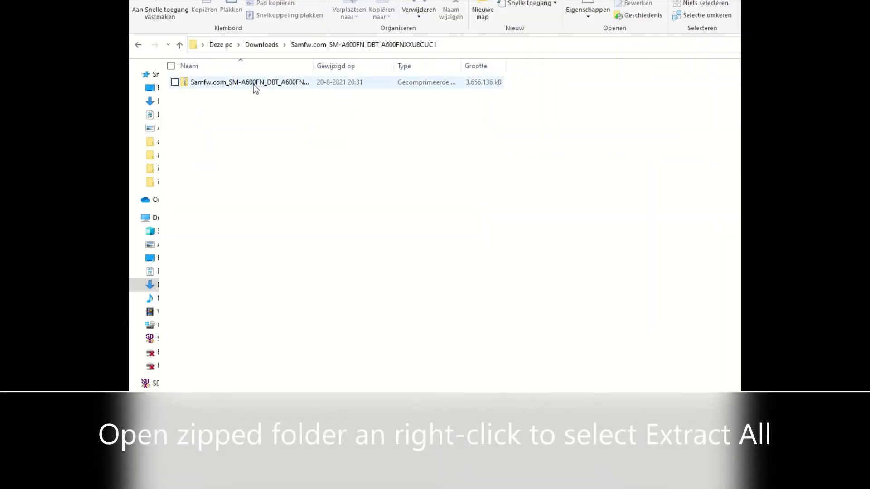
Extract the SM-A600FN DBT firmware zip to the suggested folder, moving the progress window into view.
right_click(251, 84)
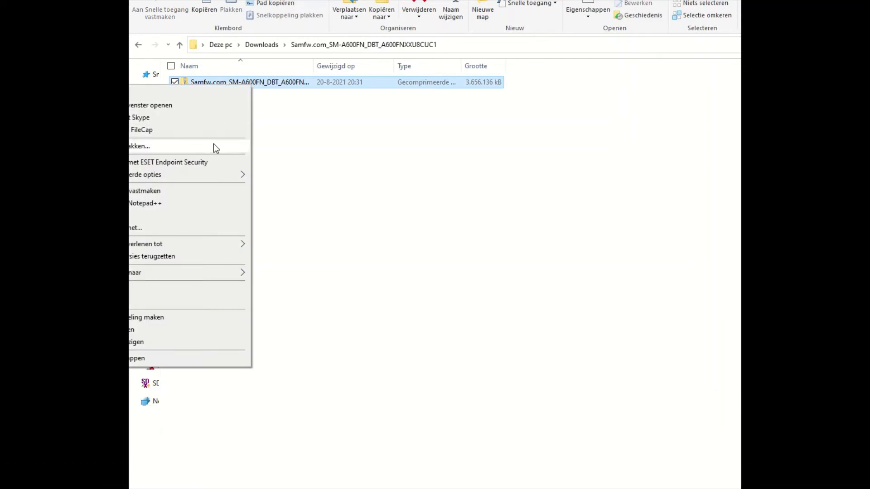
left_click(218, 145)
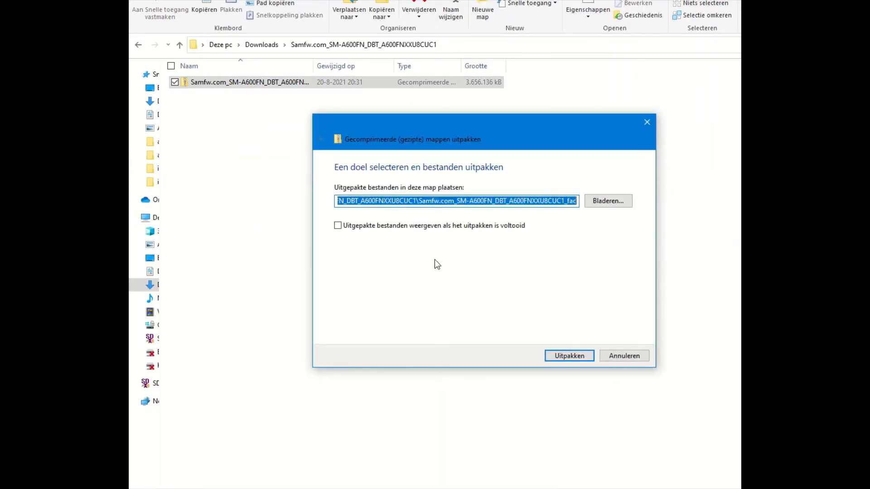
left_click(579, 361)
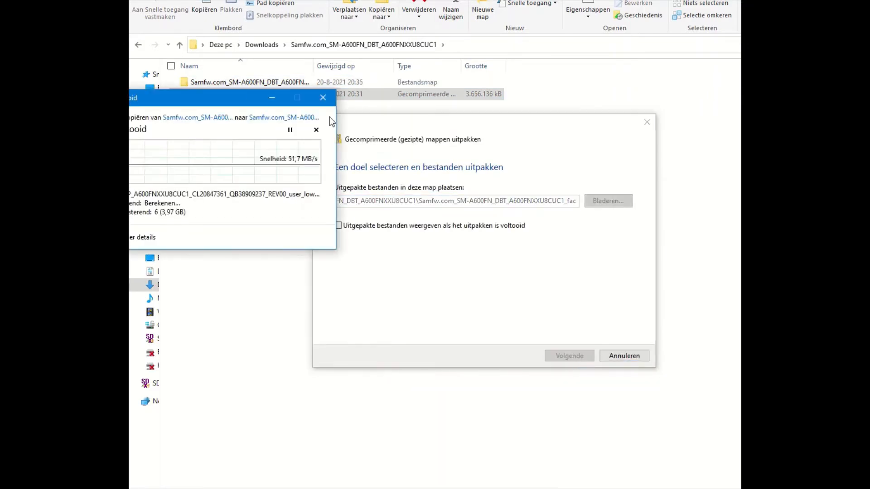
left_click_drag(237, 96, 382, 111)
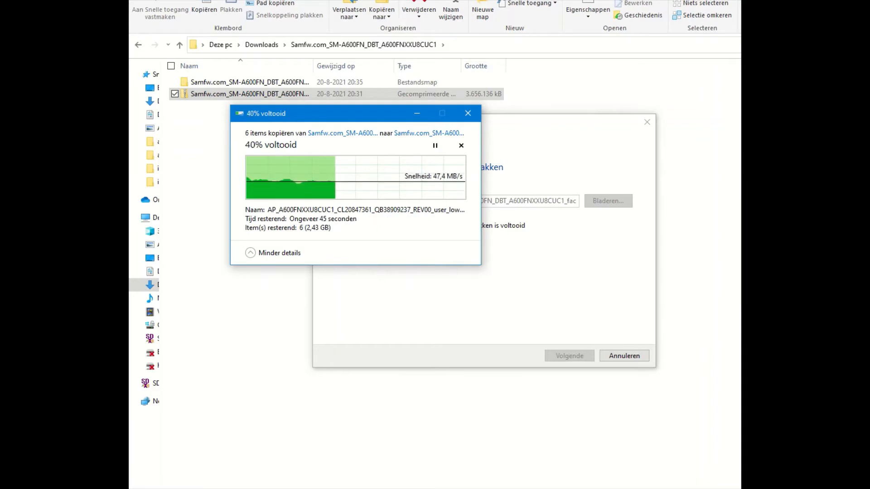
left_click_drag(371, 117, 451, 184)
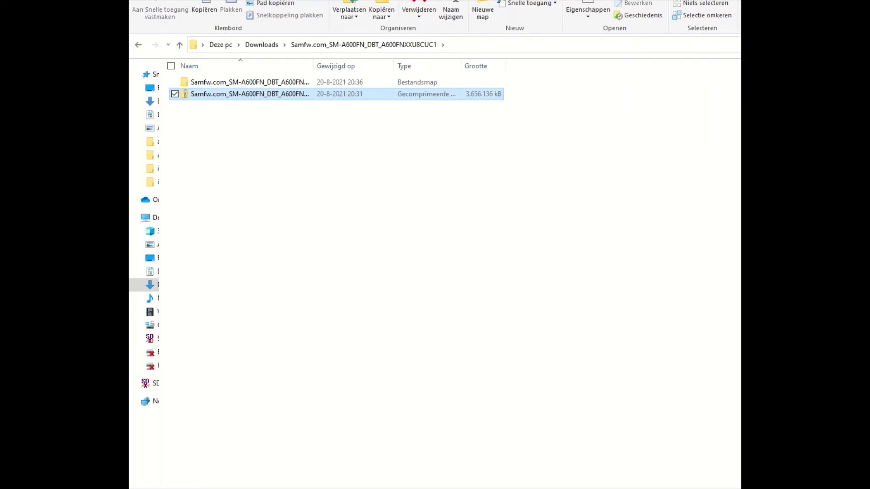
Open the extracted firmware folder and select the HOME_CSC_OMC_OXM file.
double_click(235, 82)
left_click_drag(264, 168, 245, 158)
left_click(247, 141)
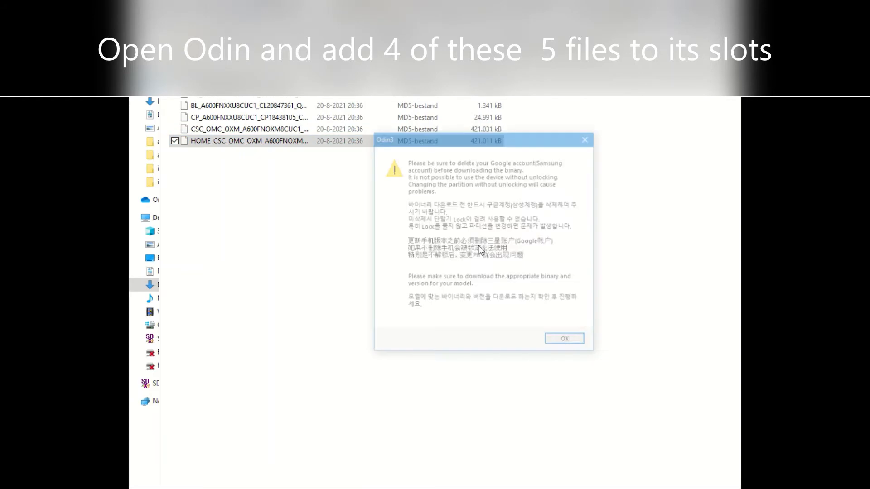
key("Return")
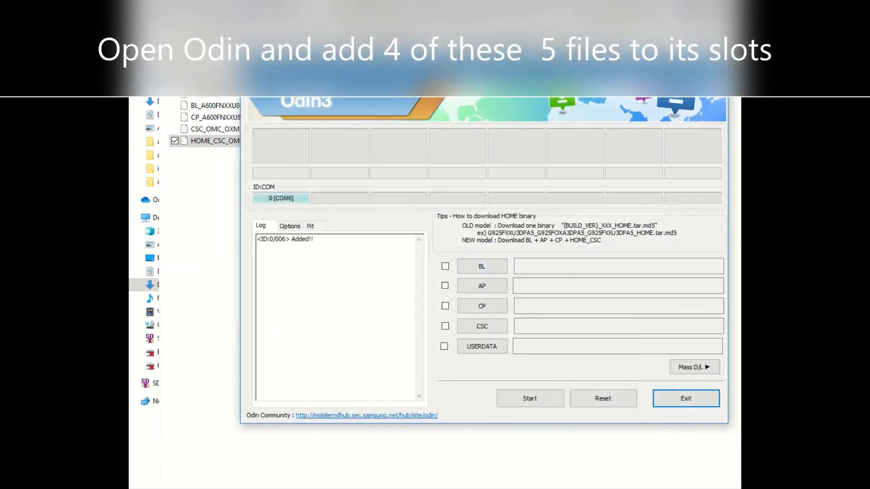
left_click_drag(453, 132, 377, 75)
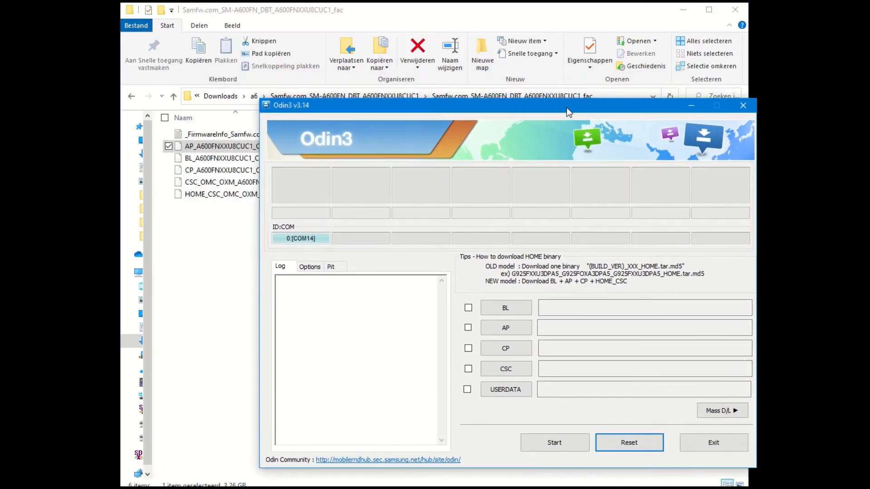
left_click_drag(566, 107, 567, 14)
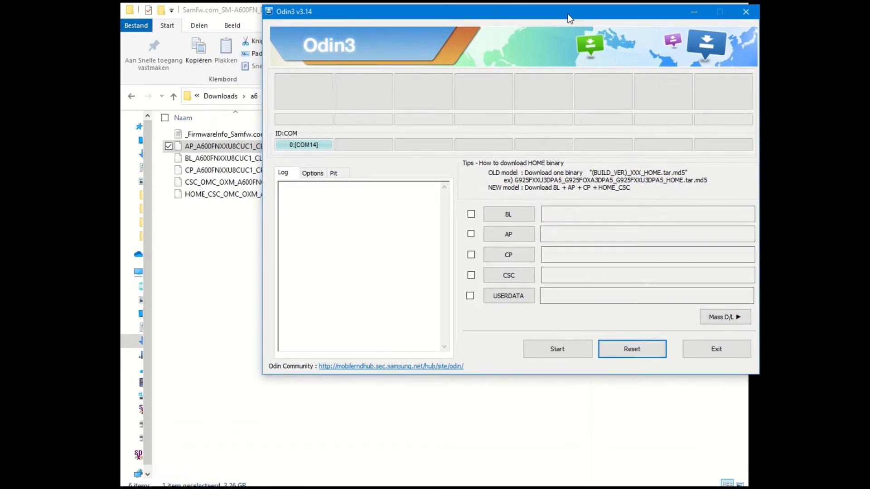
Load the AP_A600FNXXU8CUC1 file into Odin's AP slot and the BL_A600FNXXU8CUC1 file into the BL slot.
left_click(245, 145)
left_click_drag(246, 148, 560, 238)
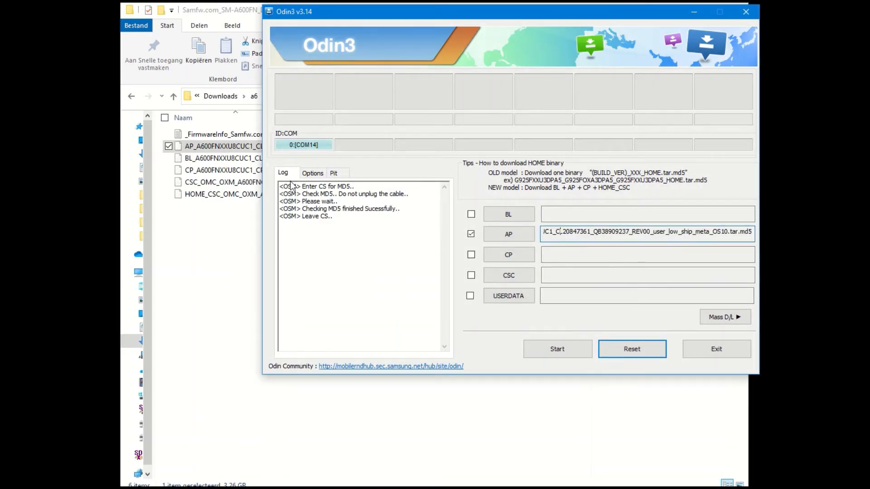
left_click(225, 158)
left_click_drag(240, 176, 502, 200)
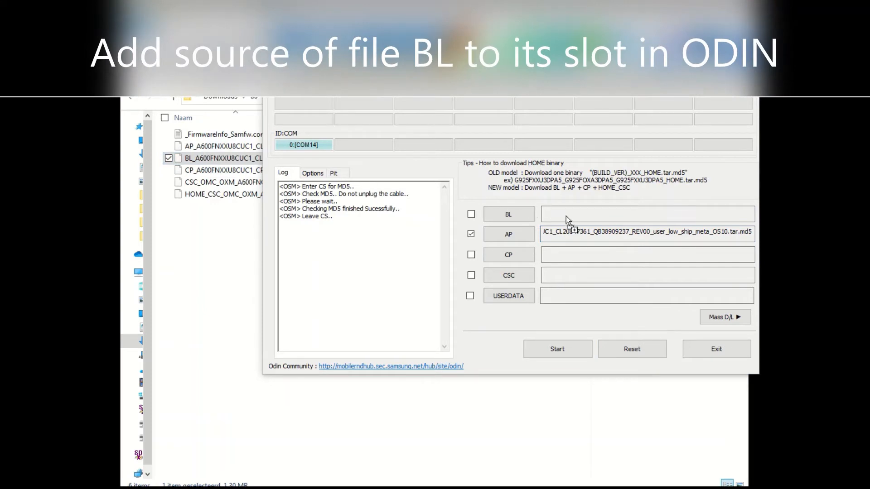
left_click_drag(566, 212, 567, 212)
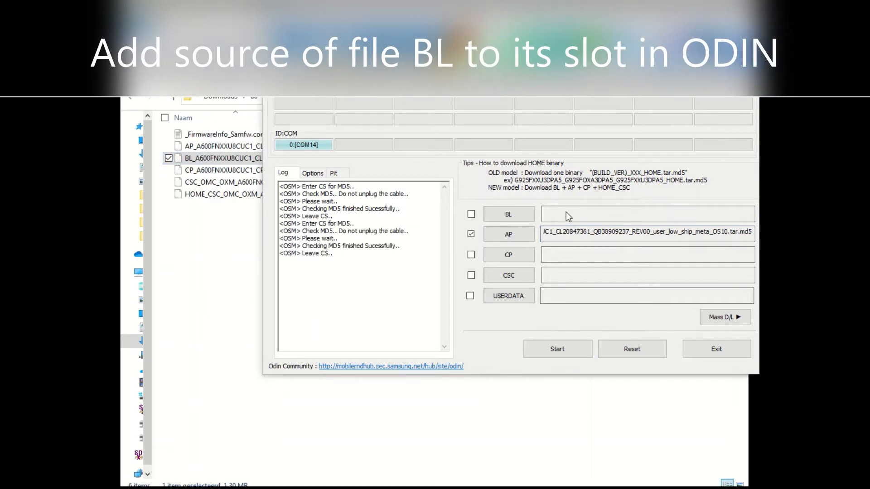
Load the CP_A600FNXXU8CUC1 file into Odin's CP slot and the CSC_OMC_OXM file into the CSC slot.
left_click(235, 172)
left_click_drag(217, 174, 570, 257)
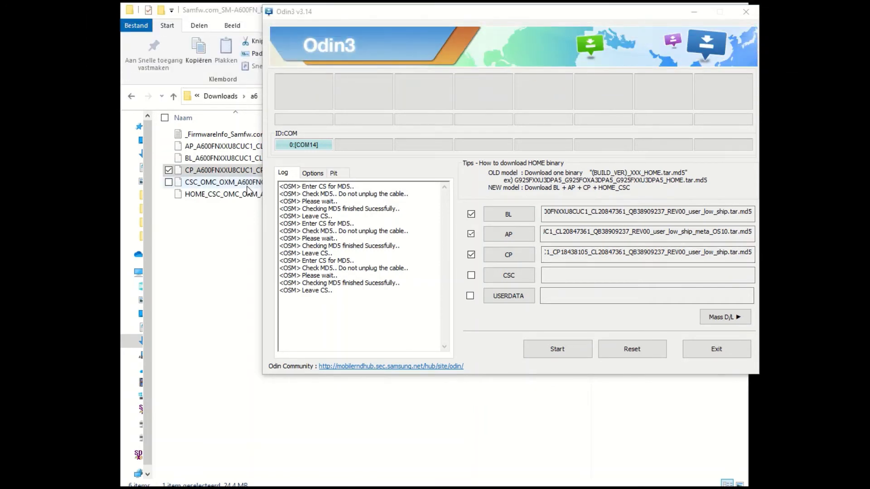
left_click_drag(247, 190, 523, 269)
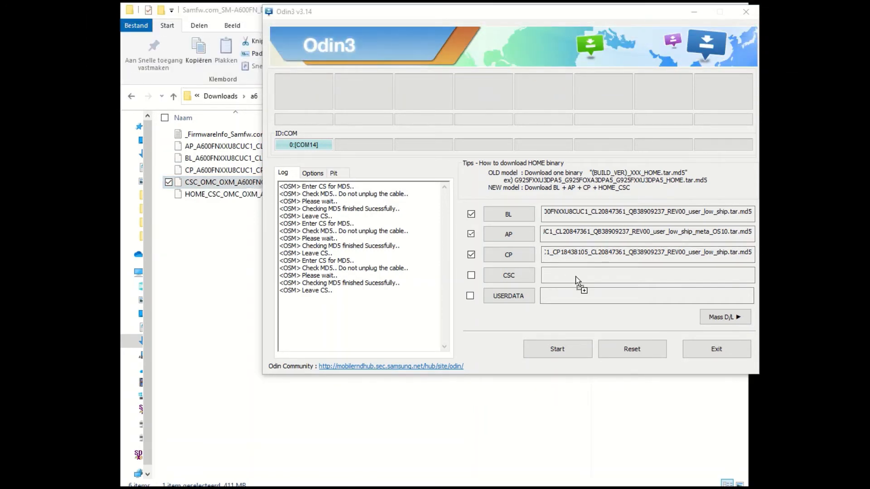
left_click_drag(576, 276, 575, 275)
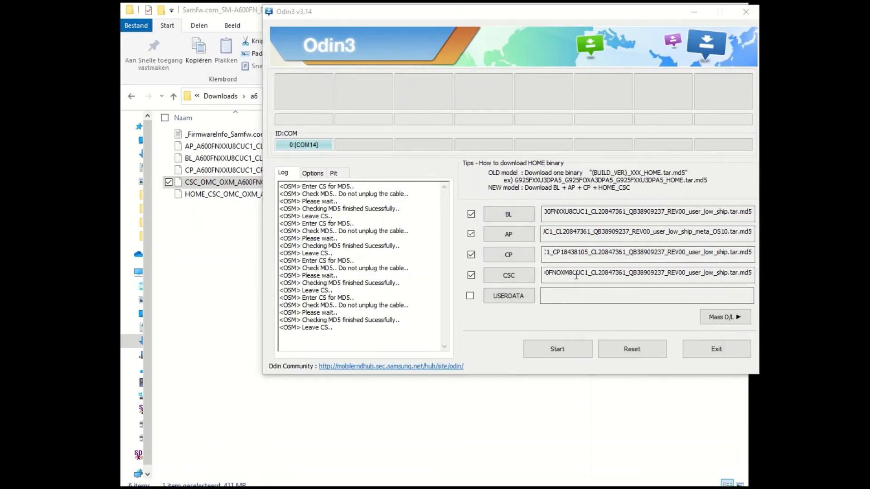
Show Odin's flashing options and start flashing the BL, AP, CP and CSC files to the phone.
left_click(313, 173)
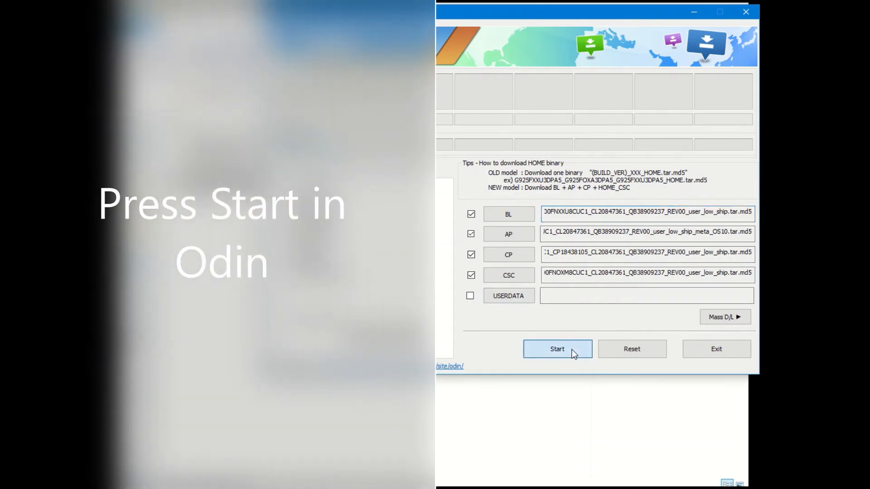
left_click(573, 353)
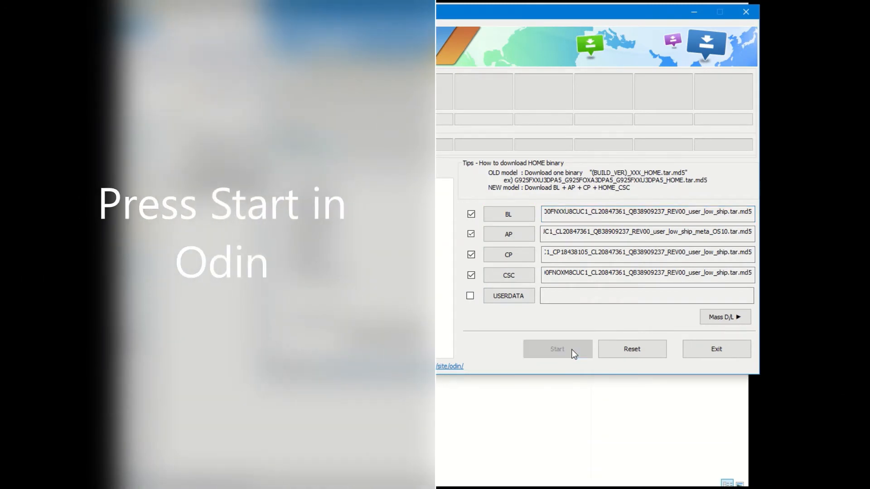